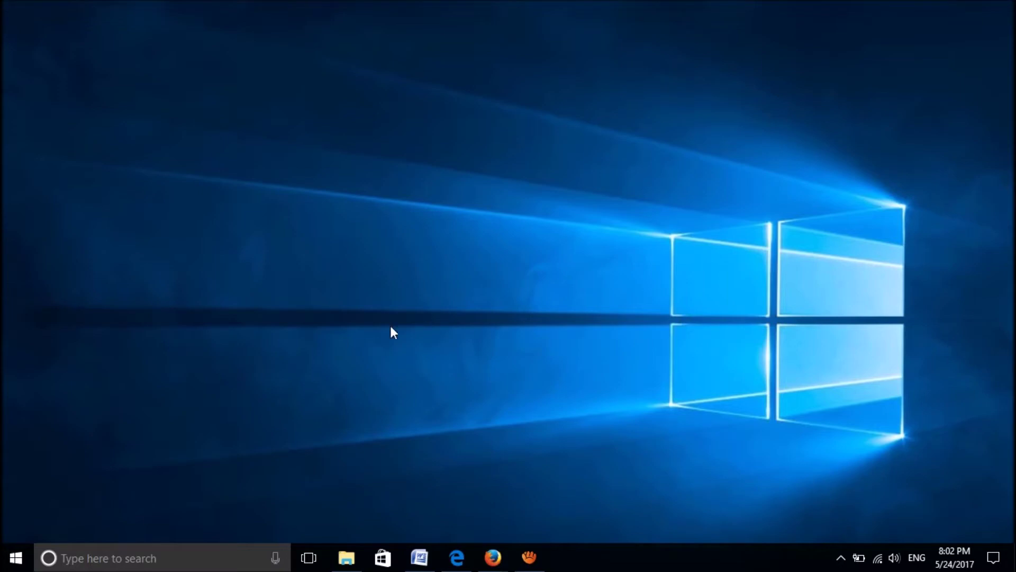
# - Launch services.msc from the Run dialog to open the Services console
pyautogui.rightClick(14, 562)
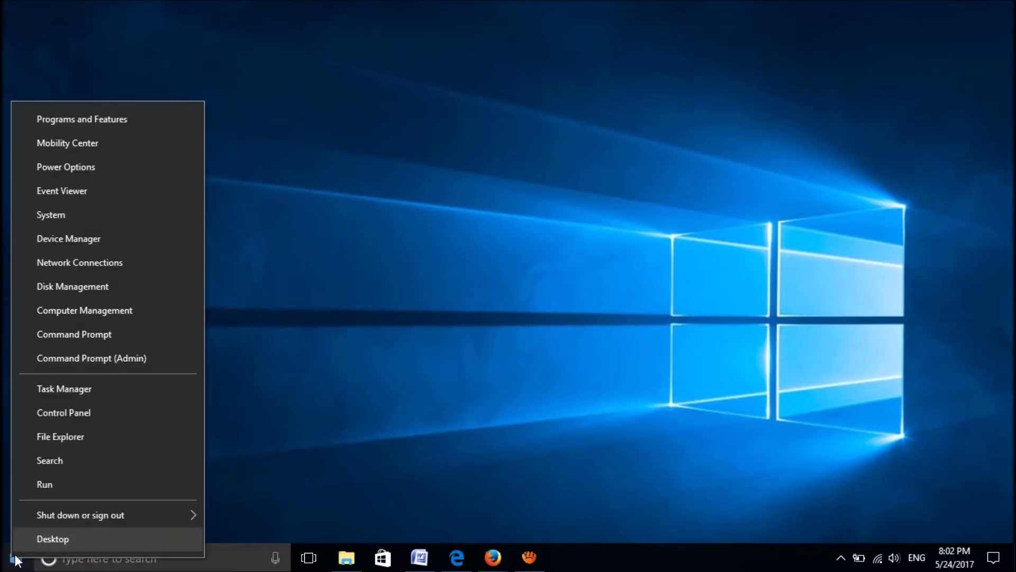
pyautogui.click(38, 484)
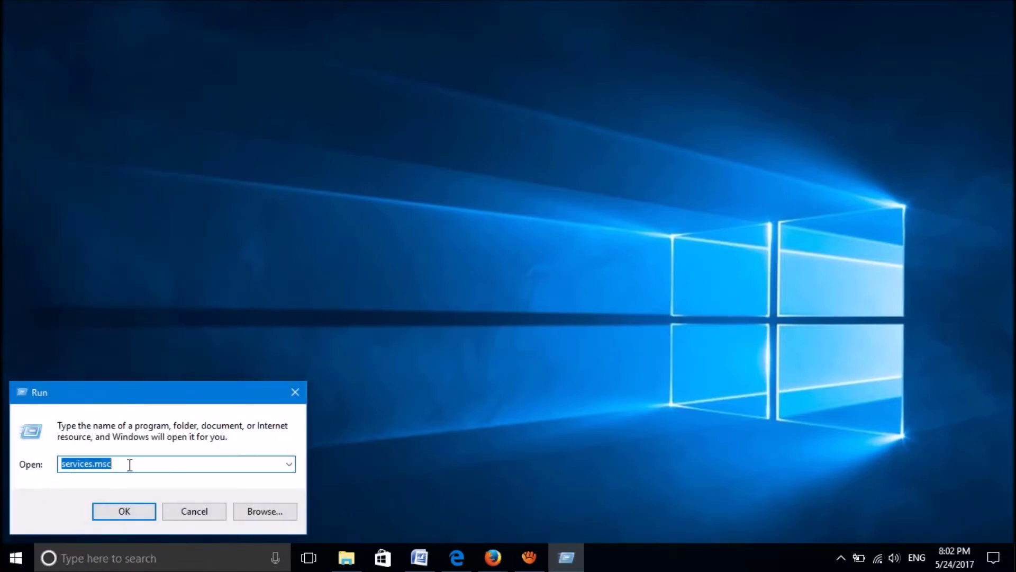
pyautogui.write('SERVICE.')
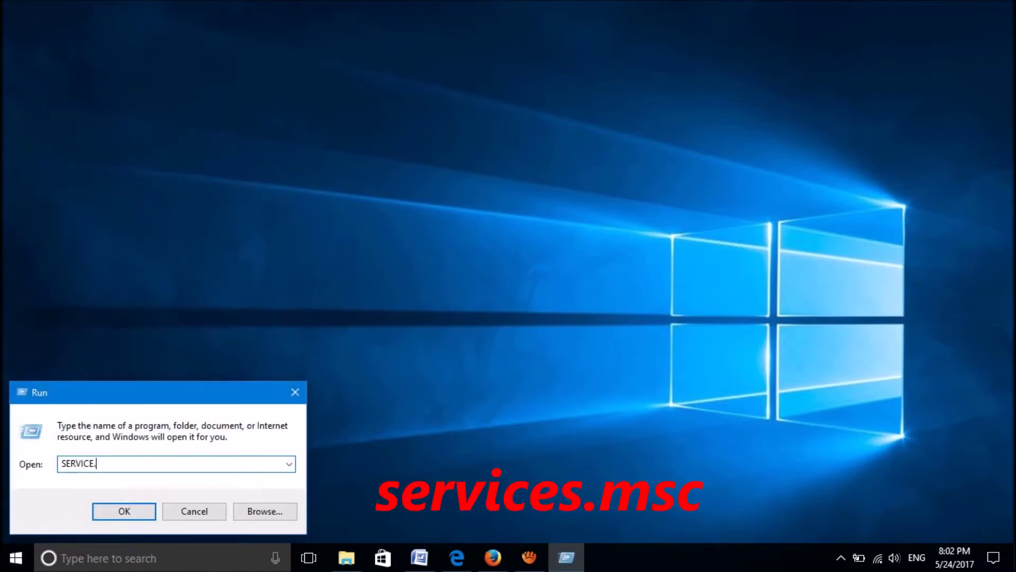
pyautogui.write('S.MSC')
pyautogui.click(136, 502)
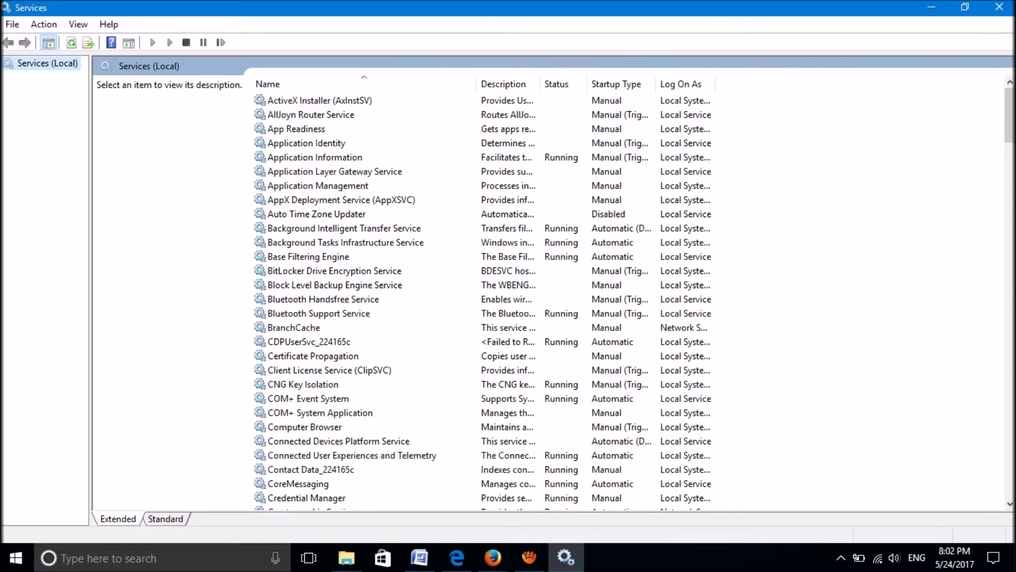
pyautogui.scroll(-8, 508, 302)
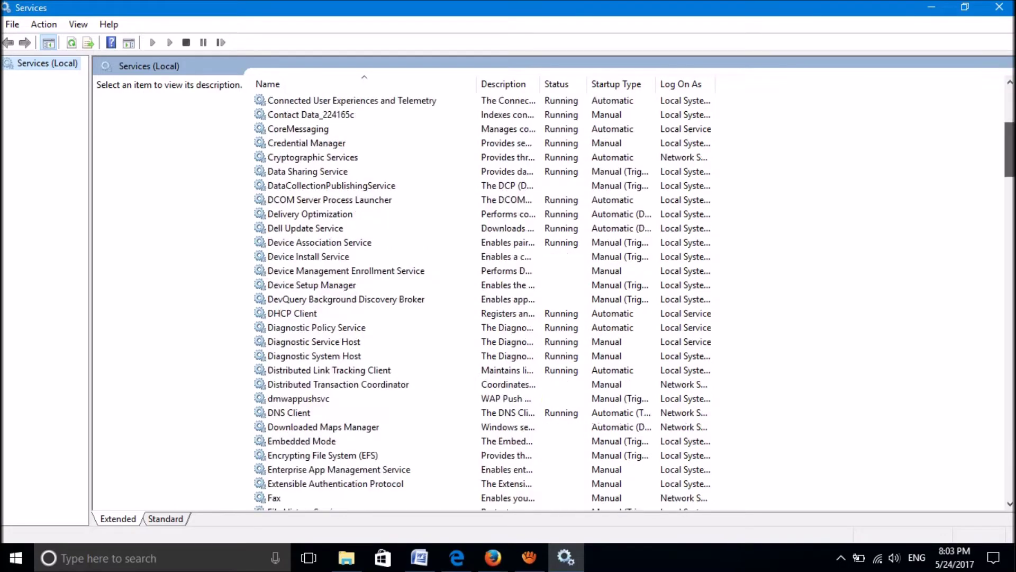
pyautogui.scroll(-8, 509, 302)
pyautogui.scroll(-10, 508, 302)
pyautogui.scroll(-10, 508, 302)
pyautogui.scroll(-8, 508, 302)
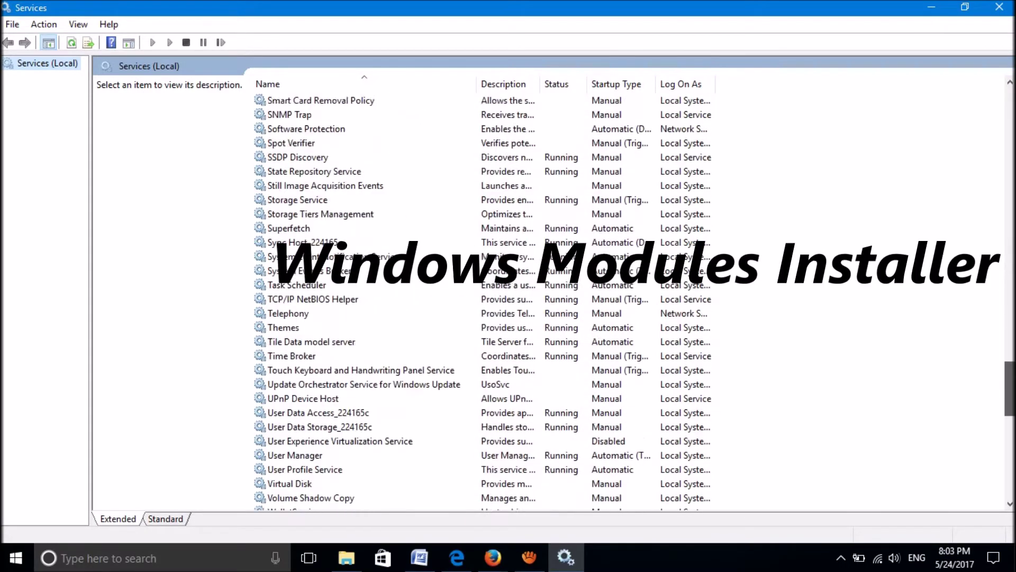
pyautogui.scroll(-7, 508, 302)
pyautogui.scroll(-4, 508, 302)
pyautogui.scroll(-2, 509, 302)
pyautogui.scroll(-4, 508, 302)
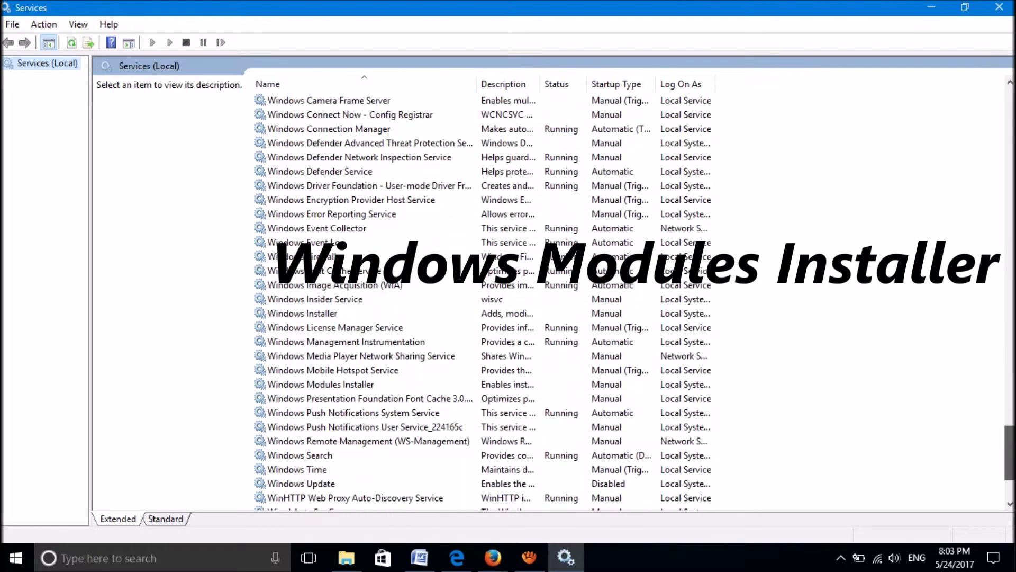
pyautogui.scroll(-1, 509, 301)
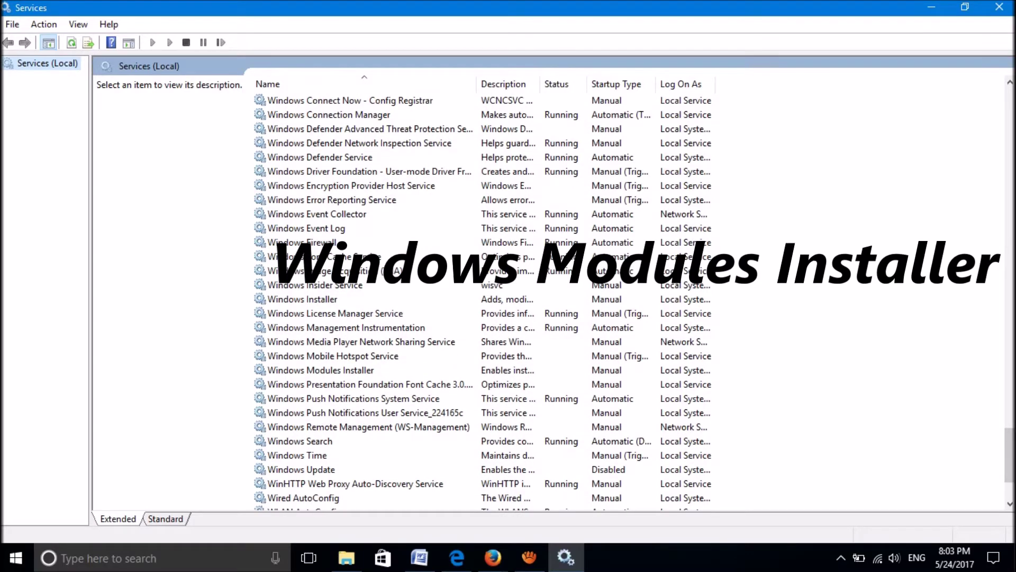
# - Select Windows Modules Installer in the services list and open its properties
pyautogui.click(321, 370)
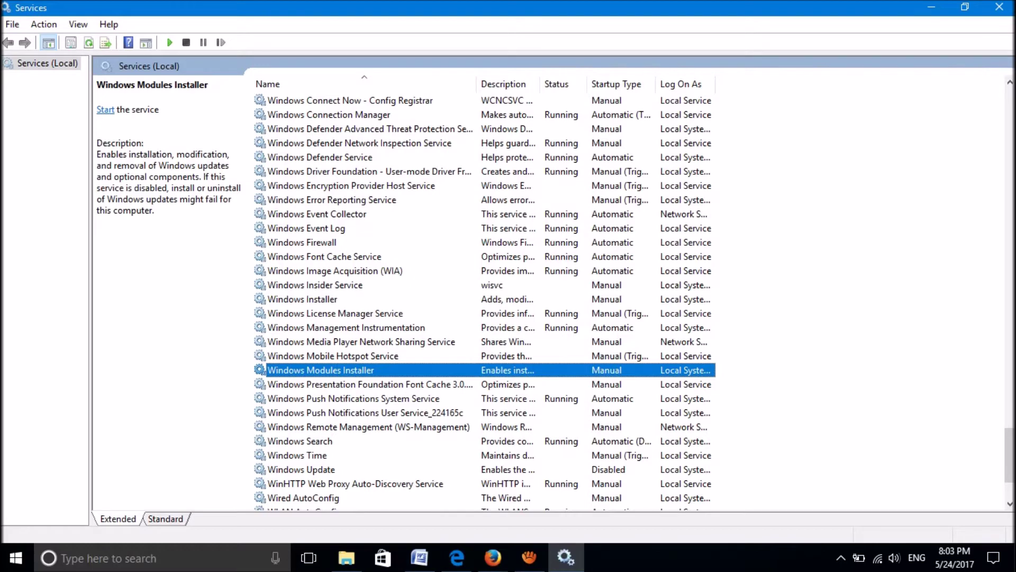
pyautogui.doubleClick(320, 370)
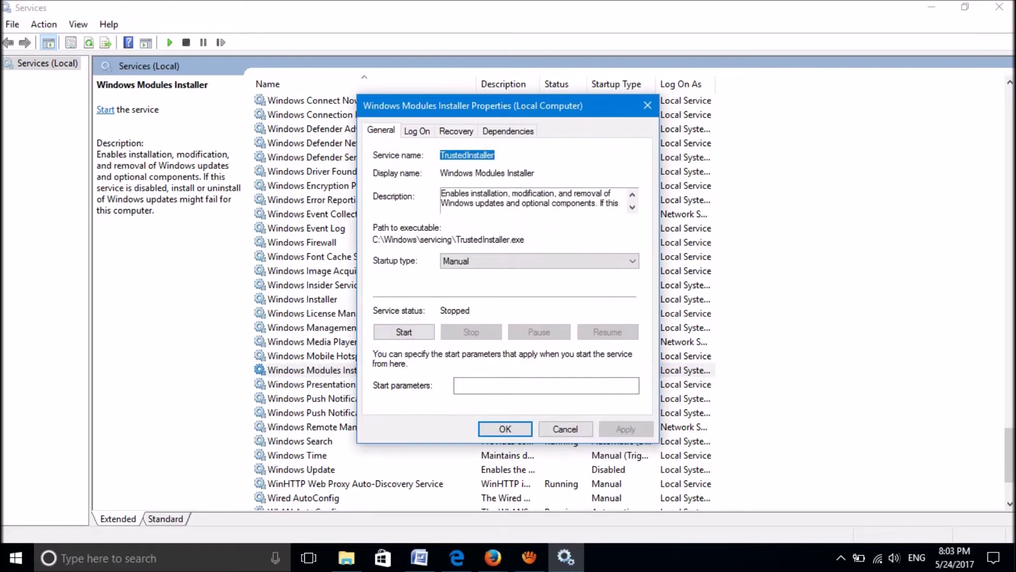
# - Change Windows Modules Installer's startup type from Manual to Disabled and apply it
pyautogui.click(482, 262)
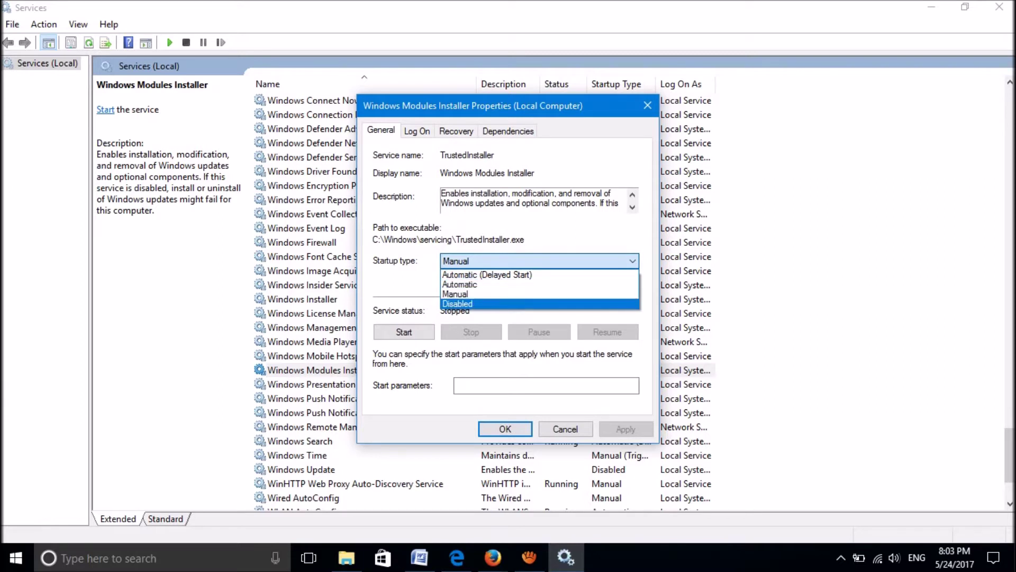
pyautogui.click(479, 304)
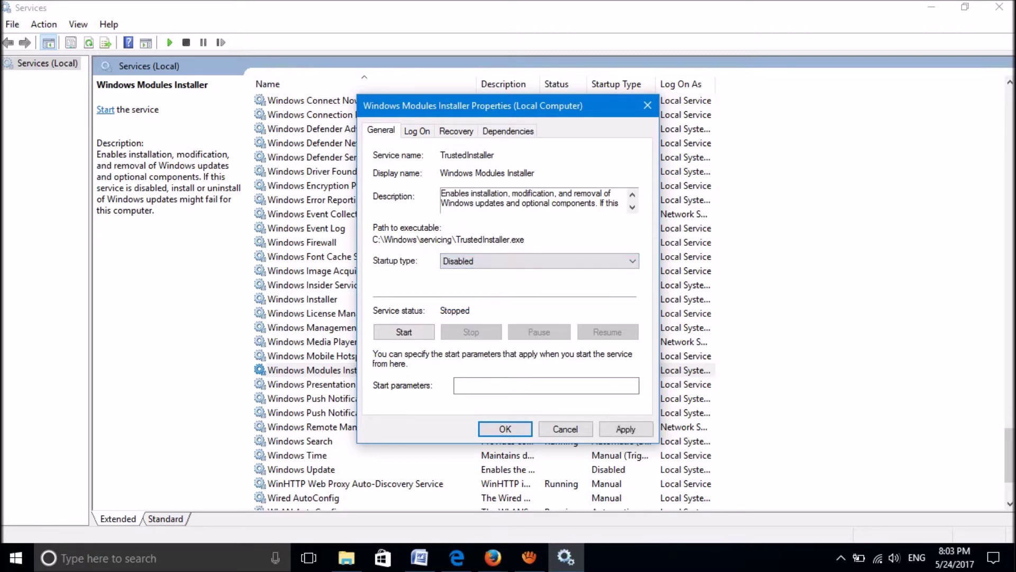
pyautogui.hotkey('alt', 'a')
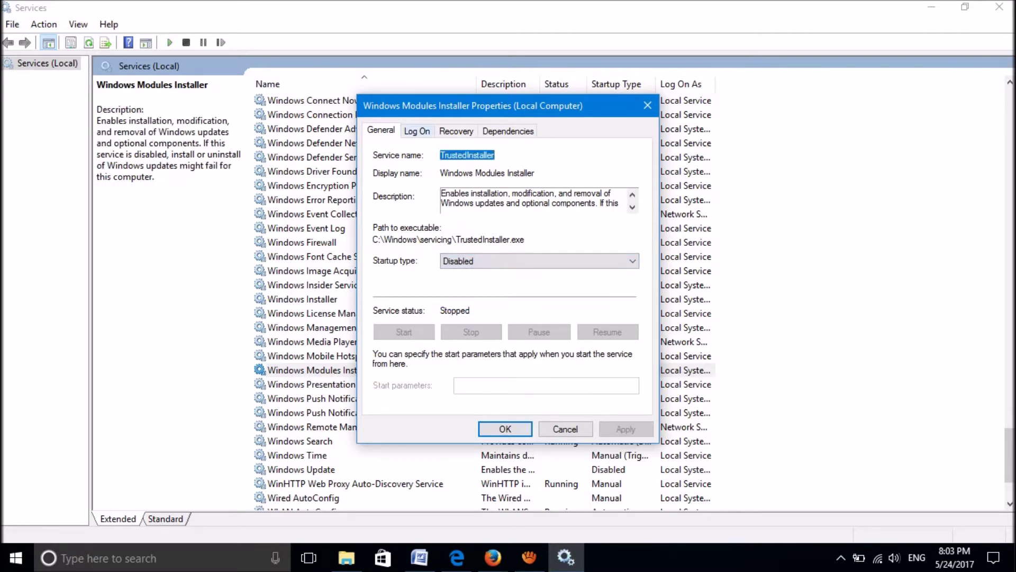
pyautogui.click(456, 130)
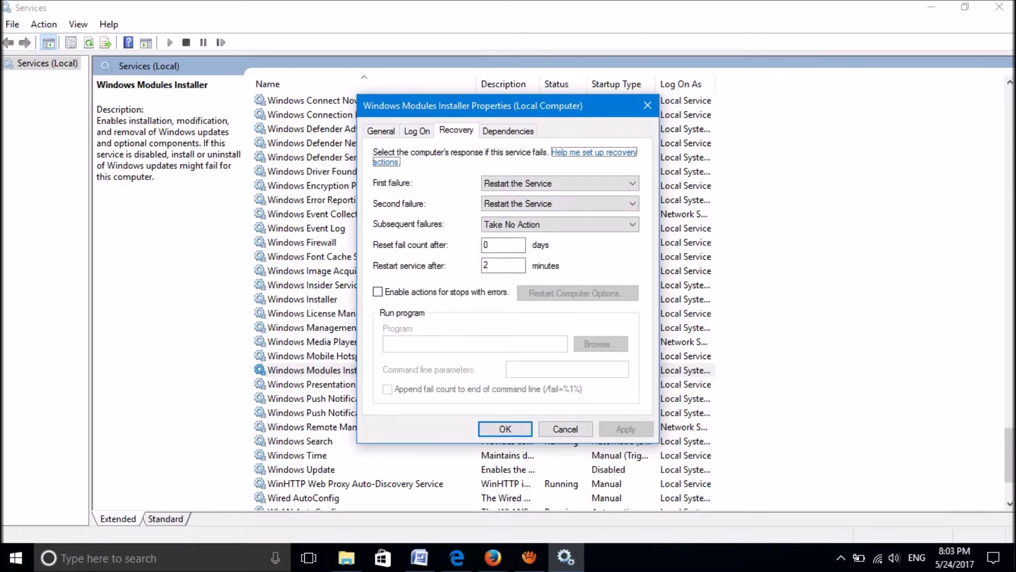
# - Set first and second failure actions to Take No Action, then apply and confirm with OK
pyautogui.click(560, 183)
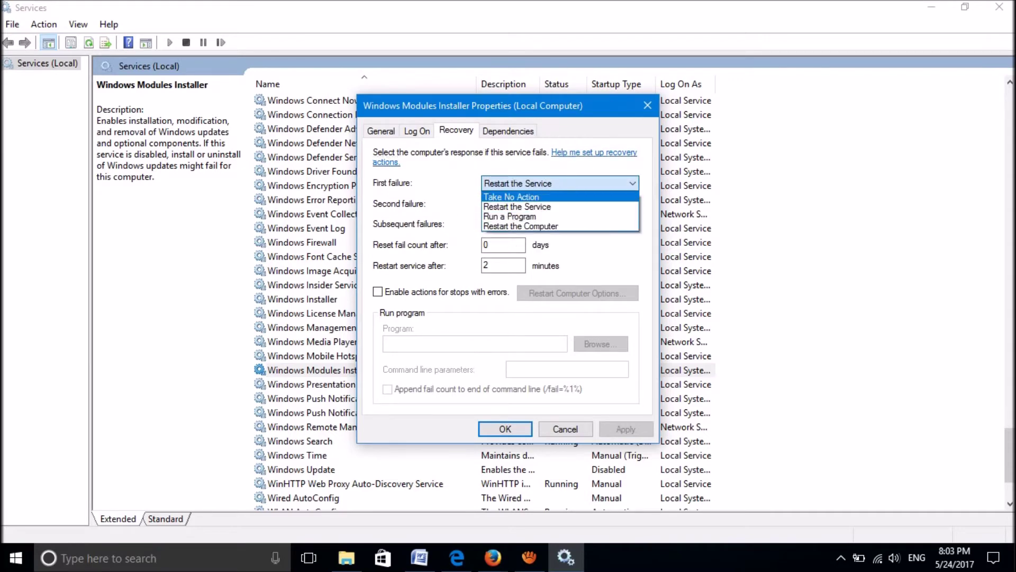
pyautogui.press('Return')
pyautogui.click(490, 204)
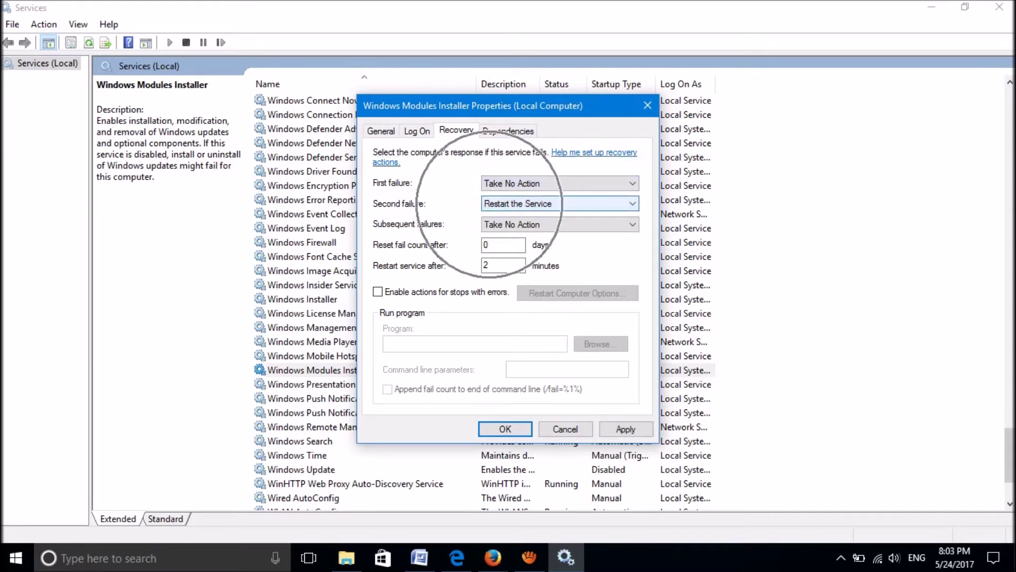
pyautogui.press('Return')
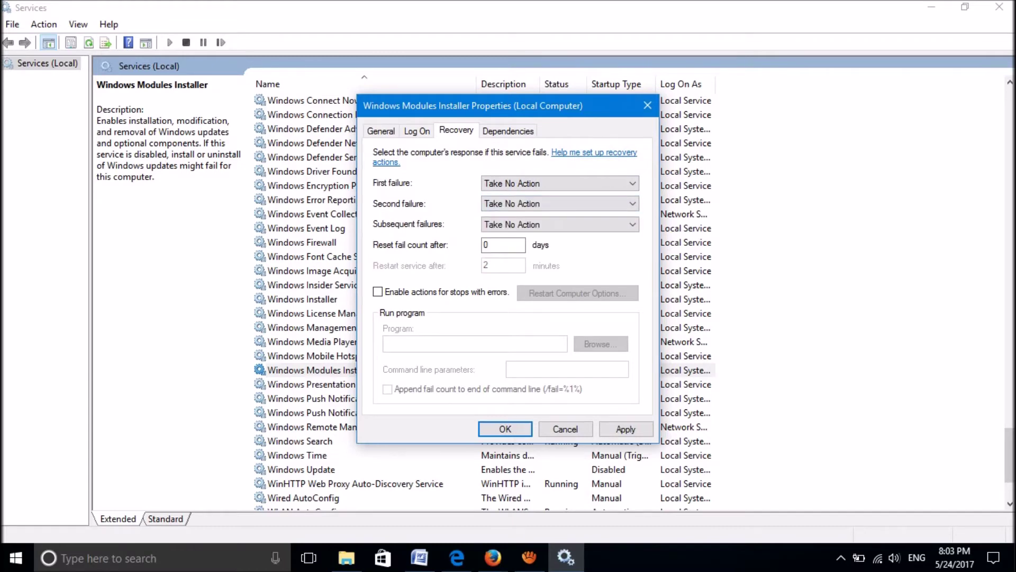
pyautogui.click(623, 429)
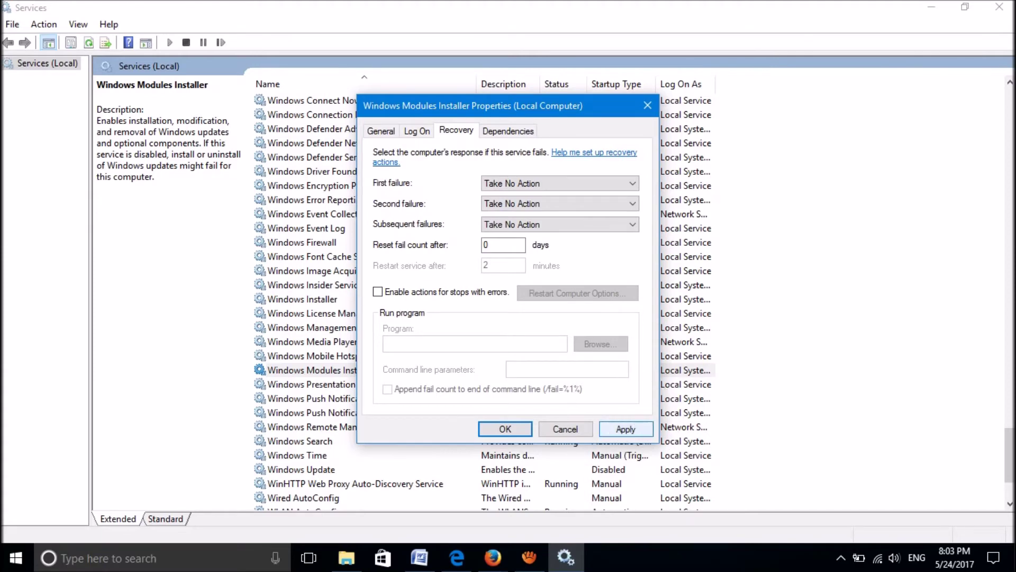
pyautogui.click(625, 428)
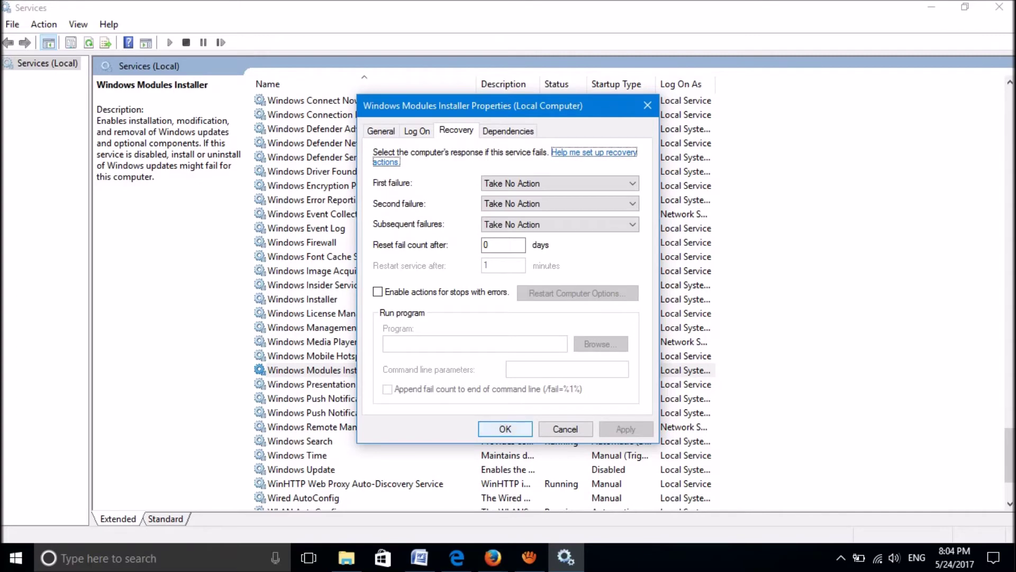
pyautogui.click(505, 428)
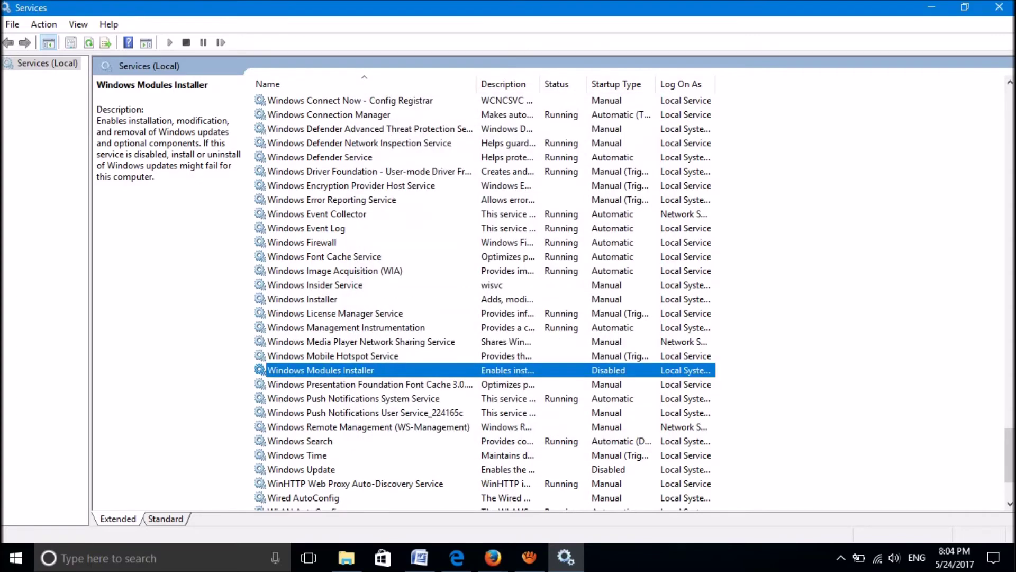
# - Close the Services console window to return to the empty desktop
pyautogui.click(1000, 7)
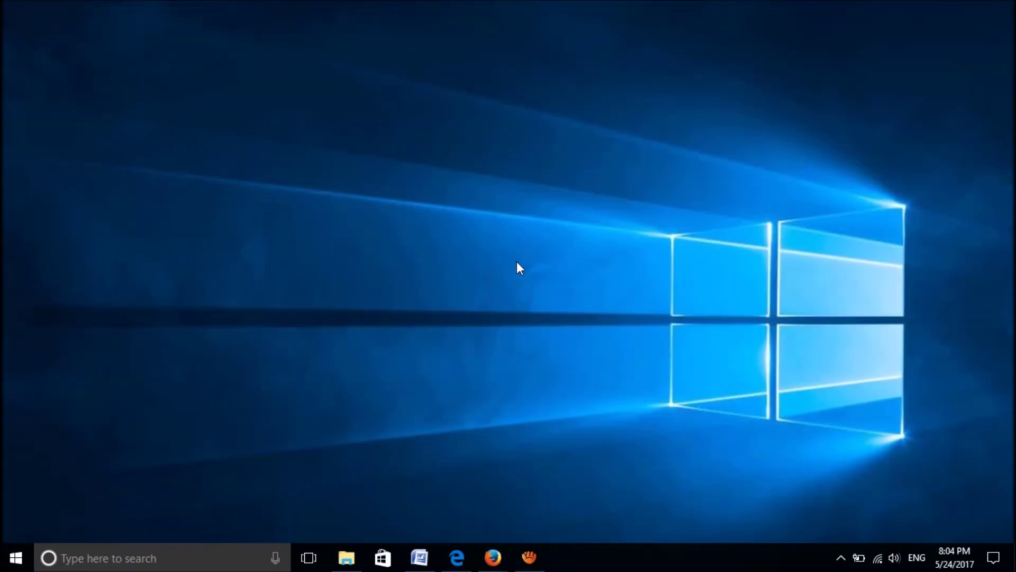